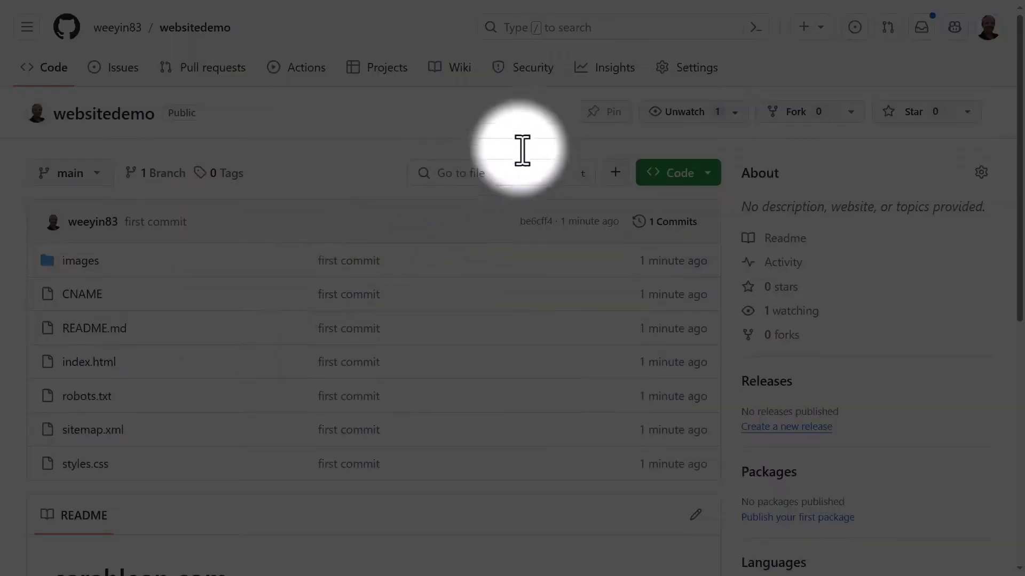
# Open the websitedemo repository's Settings and reach its Danger Zone section
pyautogui.click(704, 71)
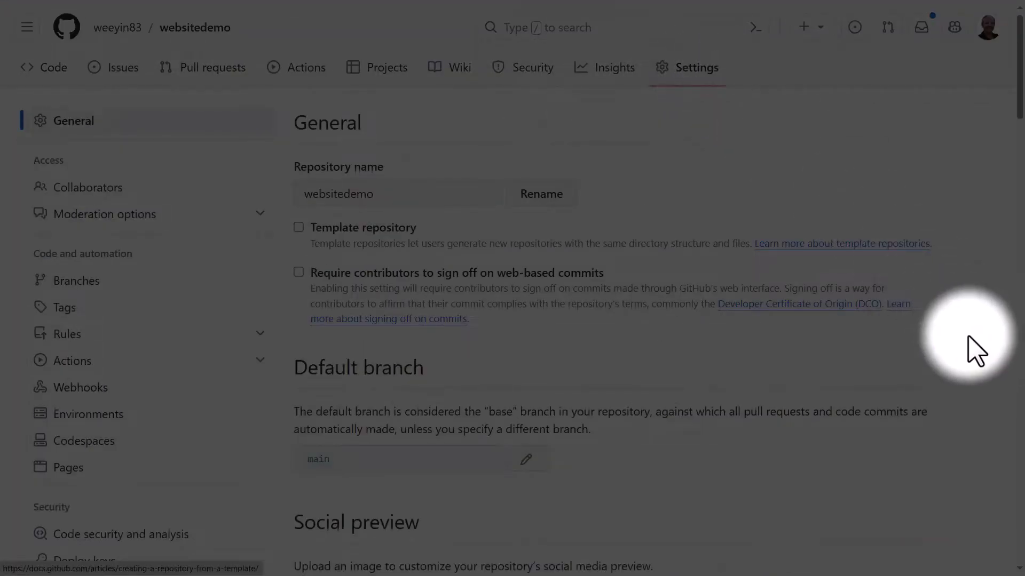
pyautogui.scroll(-1, 969, 341)
pyautogui.scroll(-3, 968, 340)
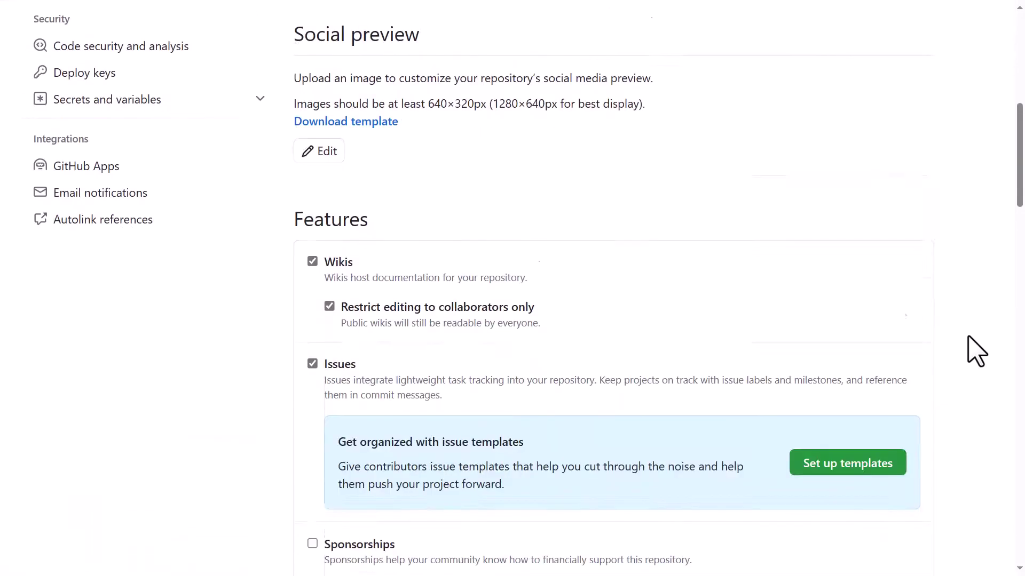
pyautogui.scroll(-3, 968, 340)
pyautogui.scroll(-3, 969, 340)
pyautogui.scroll(-3, 969, 340)
pyautogui.scroll(-5, 968, 340)
pyautogui.scroll(-4, 975, 351)
pyautogui.scroll(-3, 975, 351)
pyautogui.scroll(-2, 975, 351)
pyautogui.scroll(-3, 975, 351)
pyautogui.scroll(-1, 974, 351)
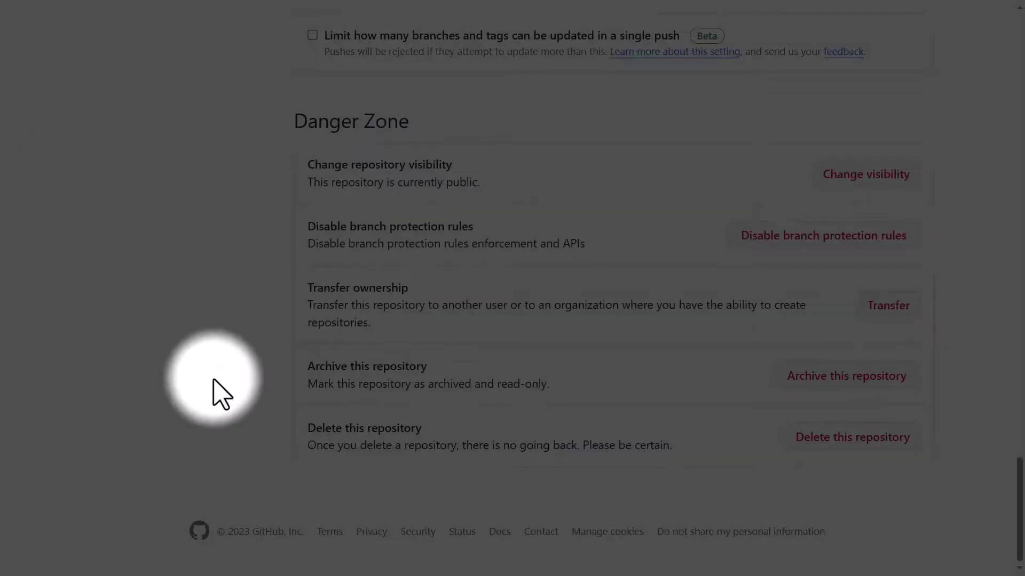
# Start deleting websitedemo and accept both warnings to reach the name confirmation
pyautogui.click(853, 441)
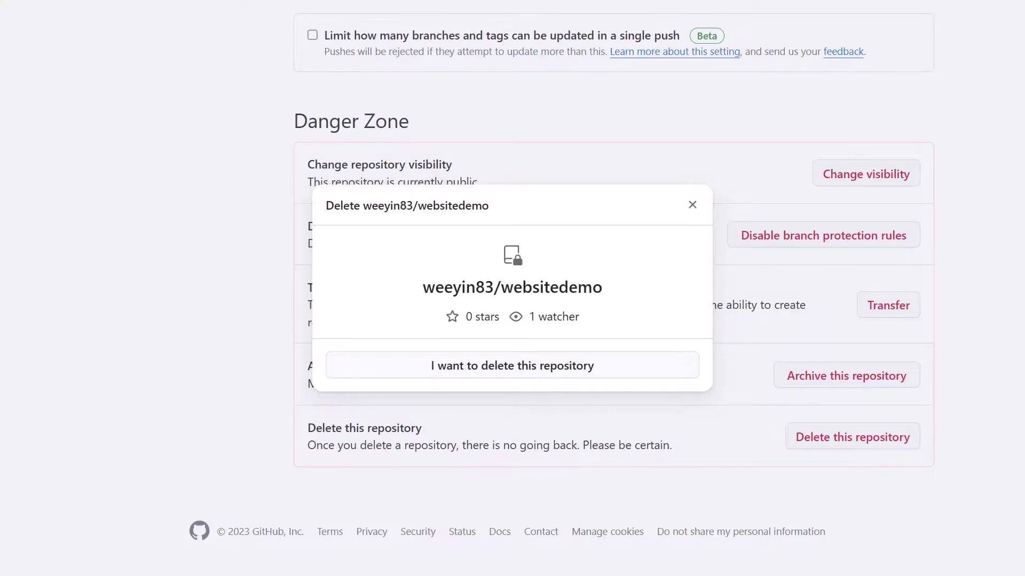
pyautogui.click(489, 366)
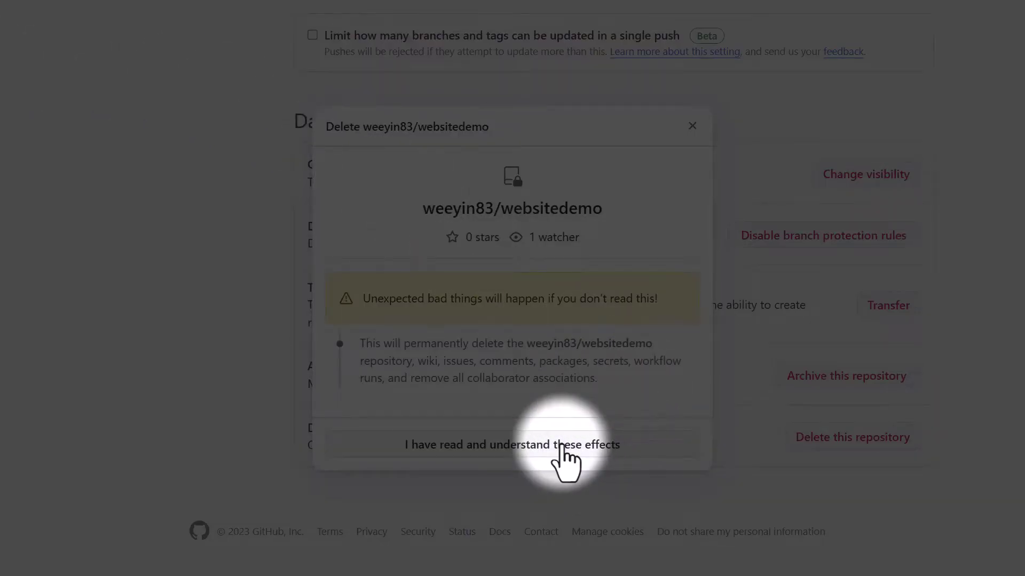
pyautogui.click(563, 445)
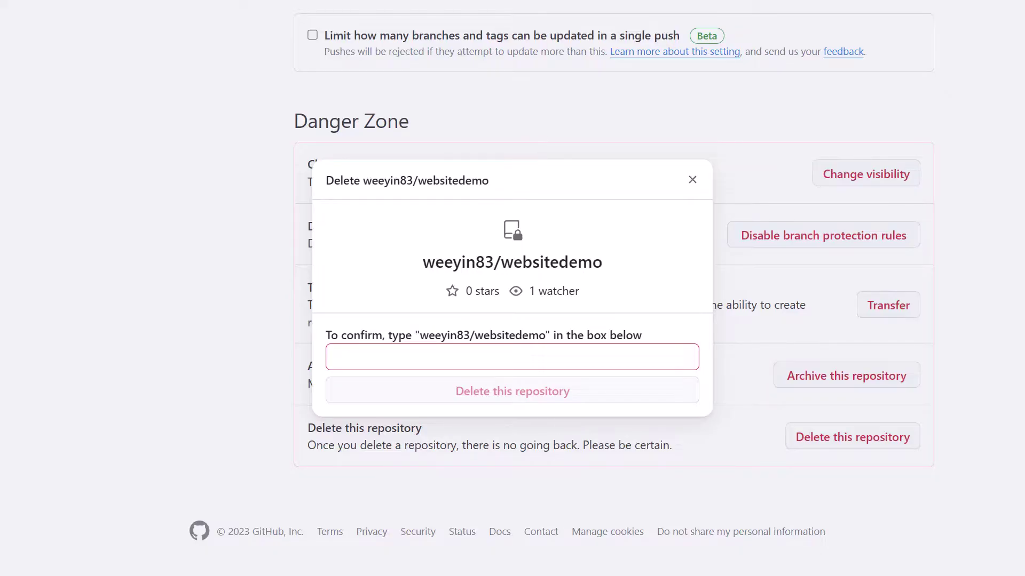
# Confirm the name 'weeyin83/websitedemo' and permanently delete the repository
pyautogui.click(532, 364)
pyautogui.write('wee')
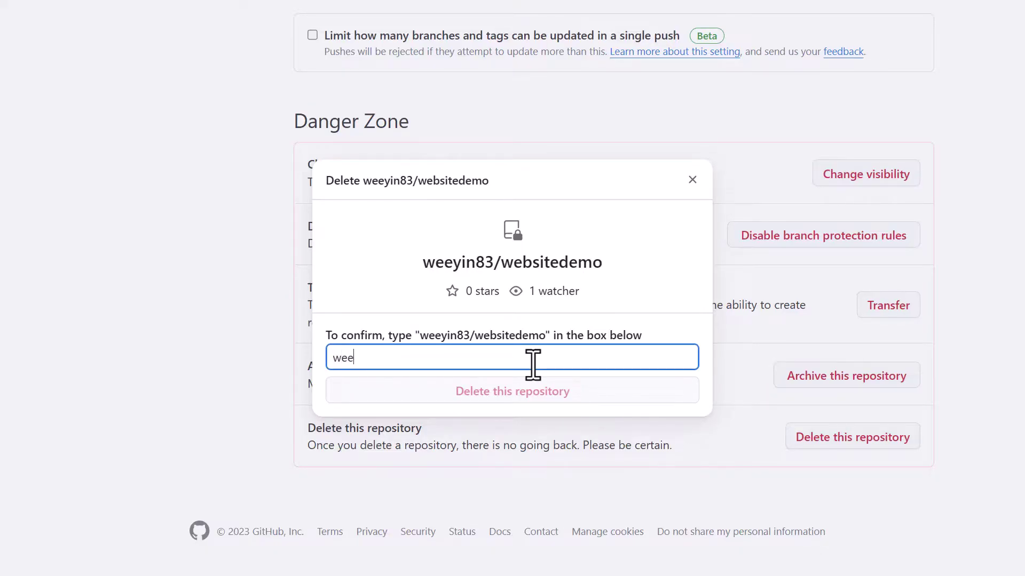
pyautogui.write('u')
pyautogui.write('o')
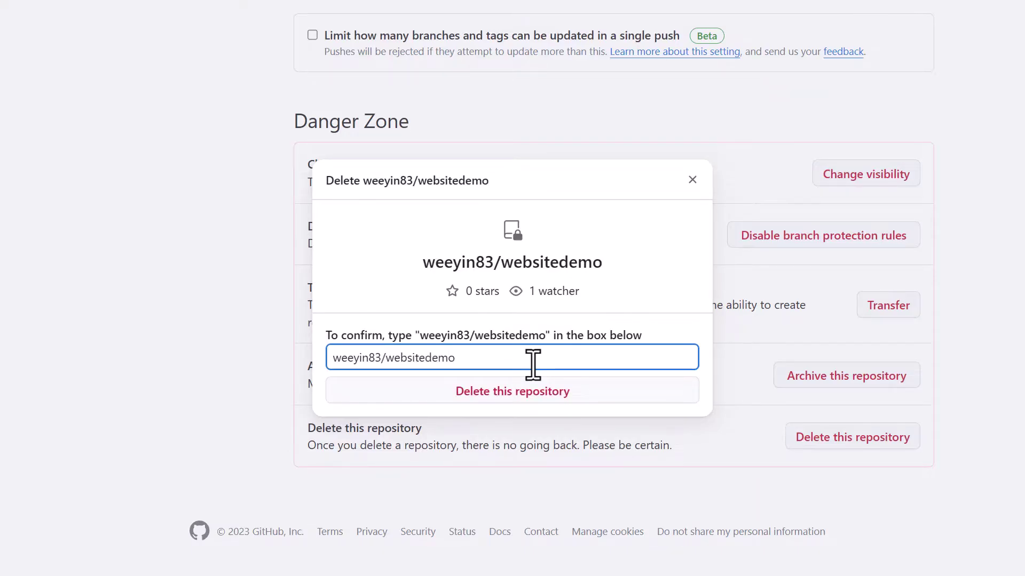
pyautogui.click(531, 402)
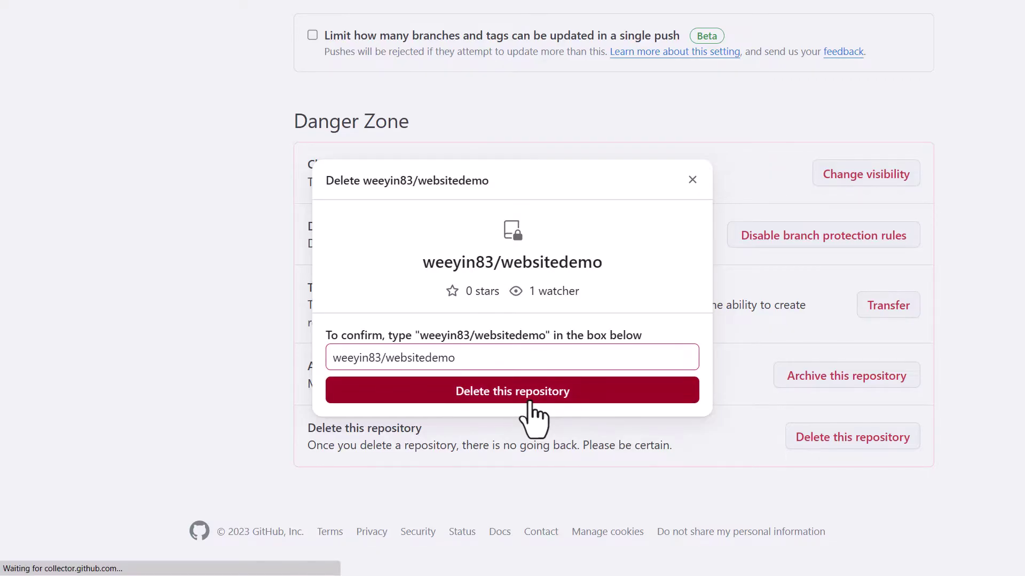